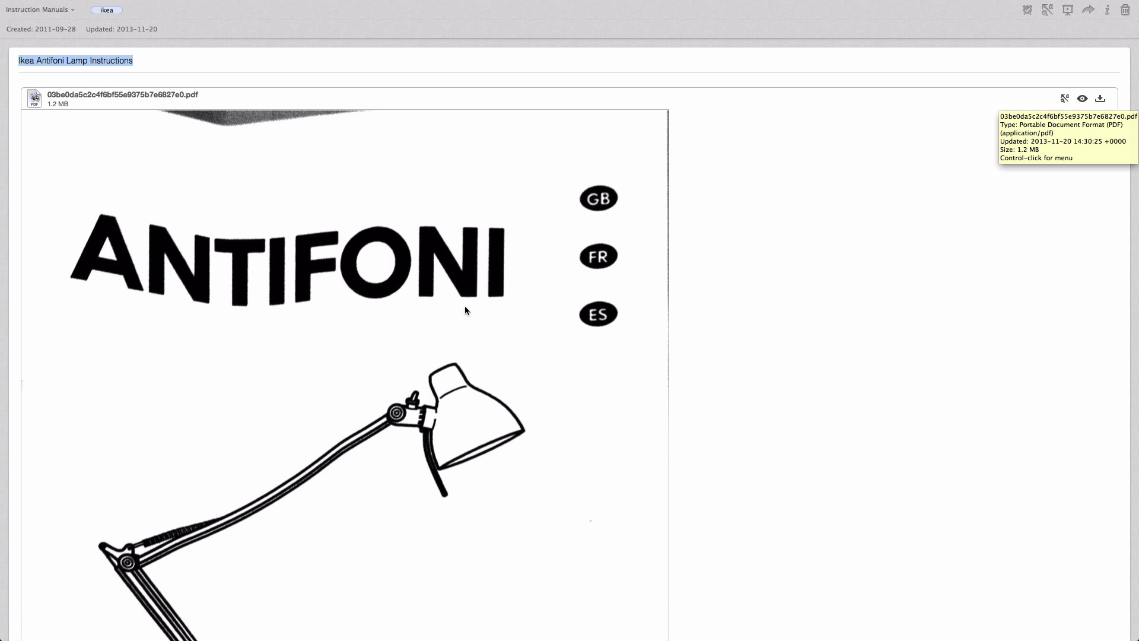
Step: Open the Antifoni manual PDF attachment in the full-screen markup view
{"action": "right_click", "coordinate": [463, 321]}
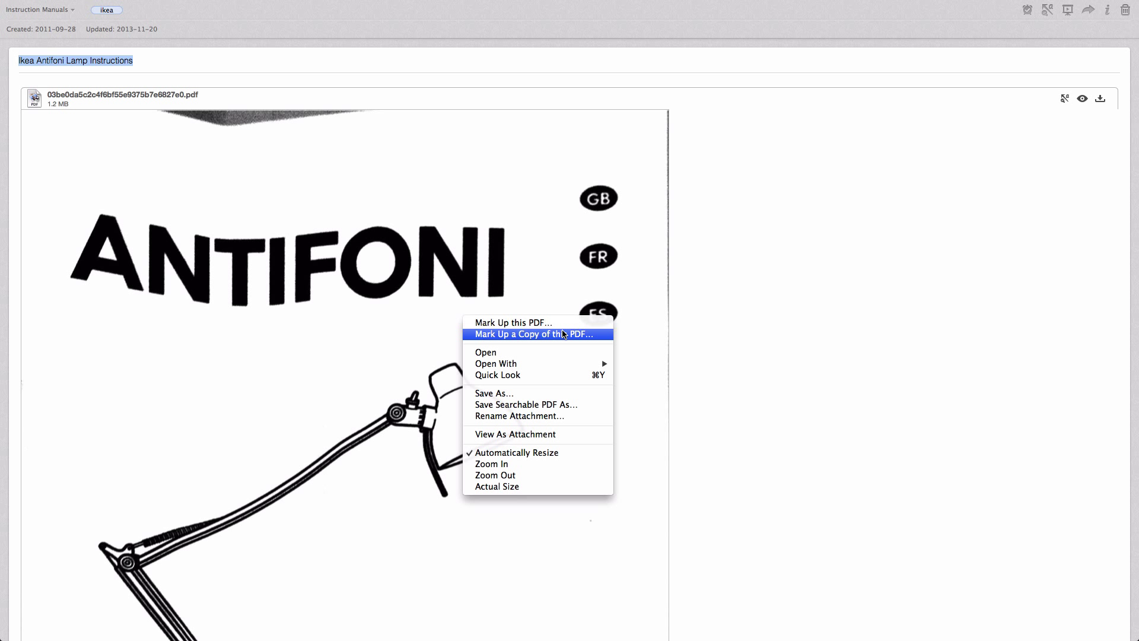
{"action": "left_click", "coordinate": [795, 293]}
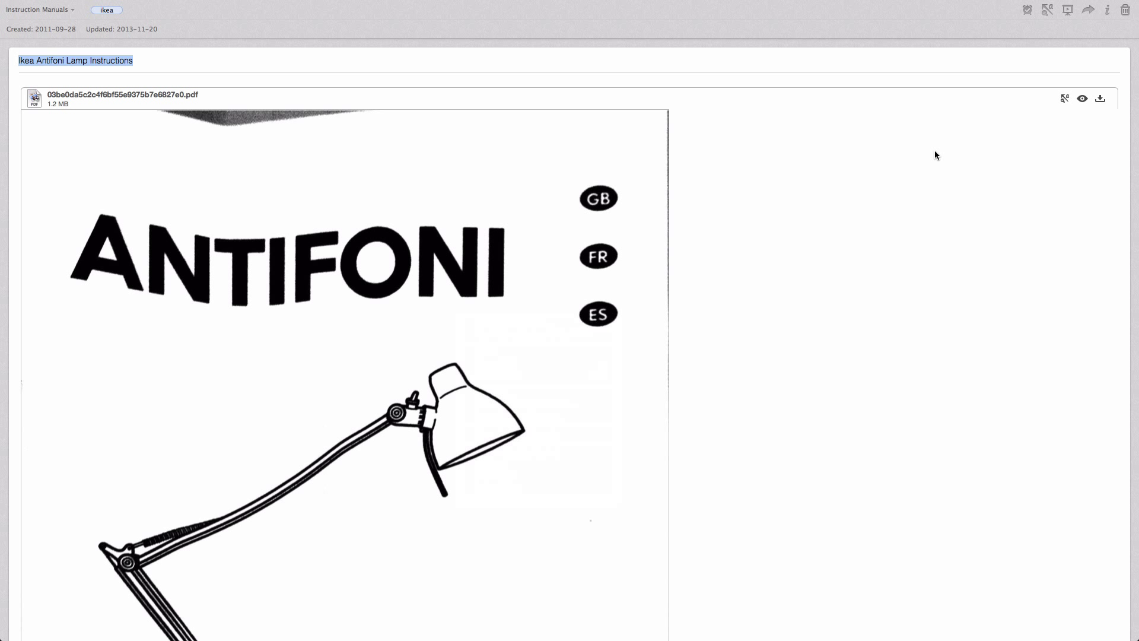
{"action": "left_click", "coordinate": [1066, 98]}
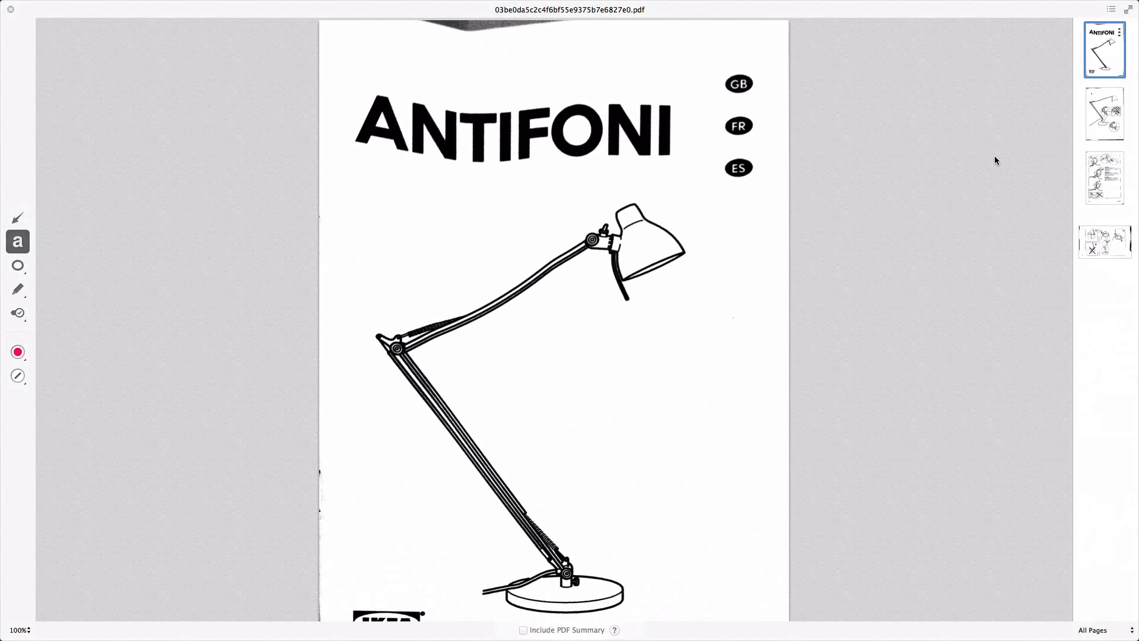
Step: Rotate the sideways last page of the manual 90° counterclockwise so it stands in portrait
{"action": "left_click", "coordinate": [1098, 134]}
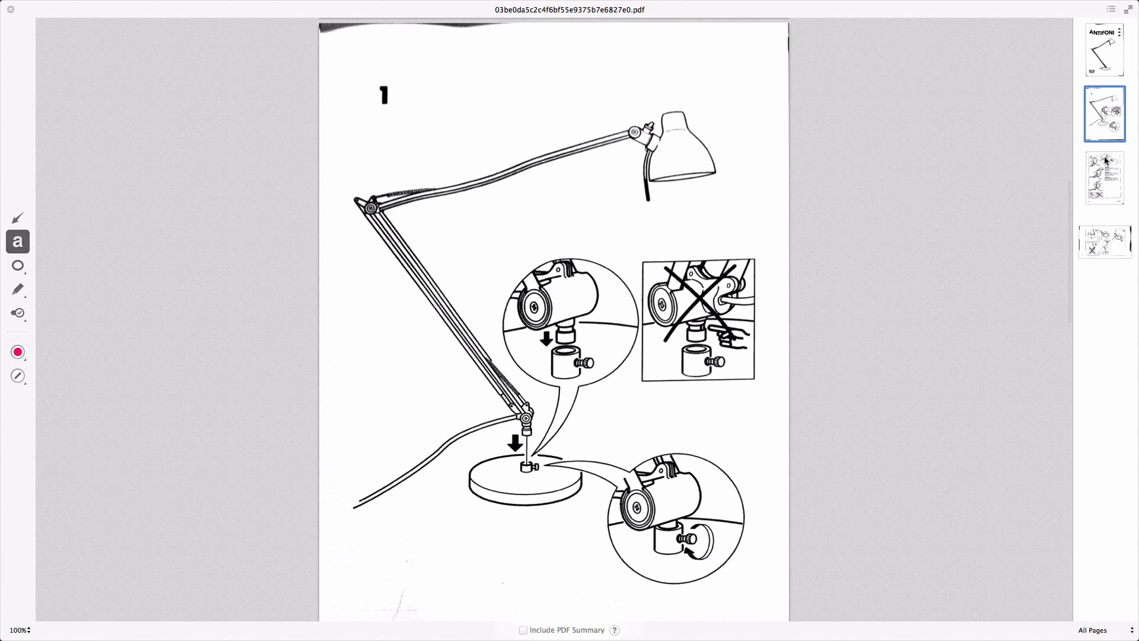
{"action": "left_click", "coordinate": [1108, 184]}
{"action": "left_click", "coordinate": [1112, 237]}
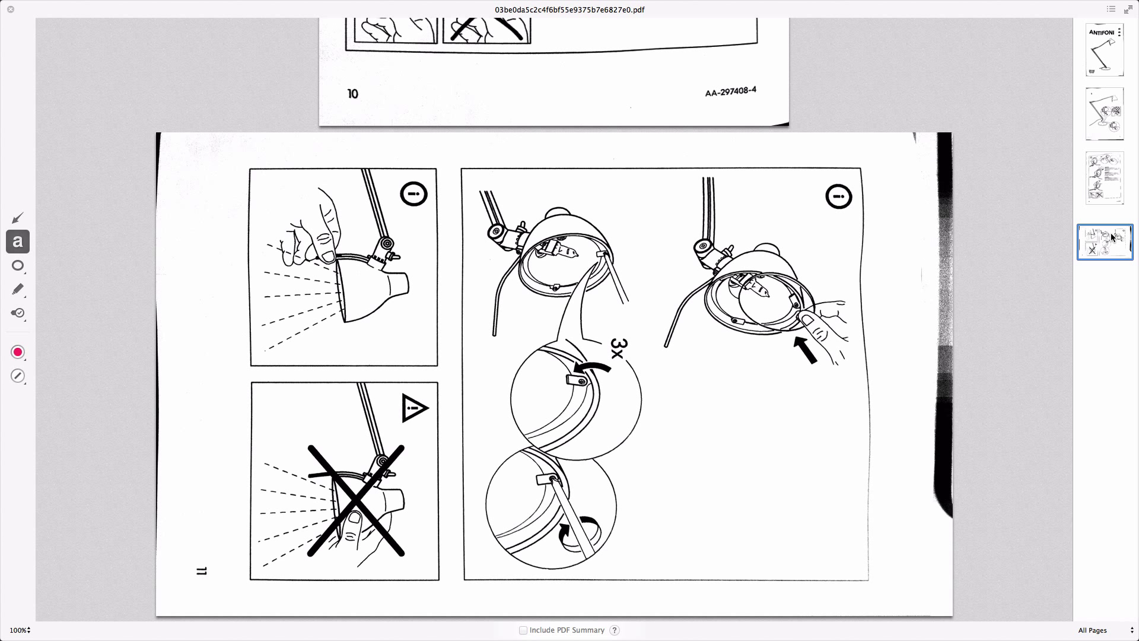
{"action": "right_click", "coordinate": [1103, 245]}
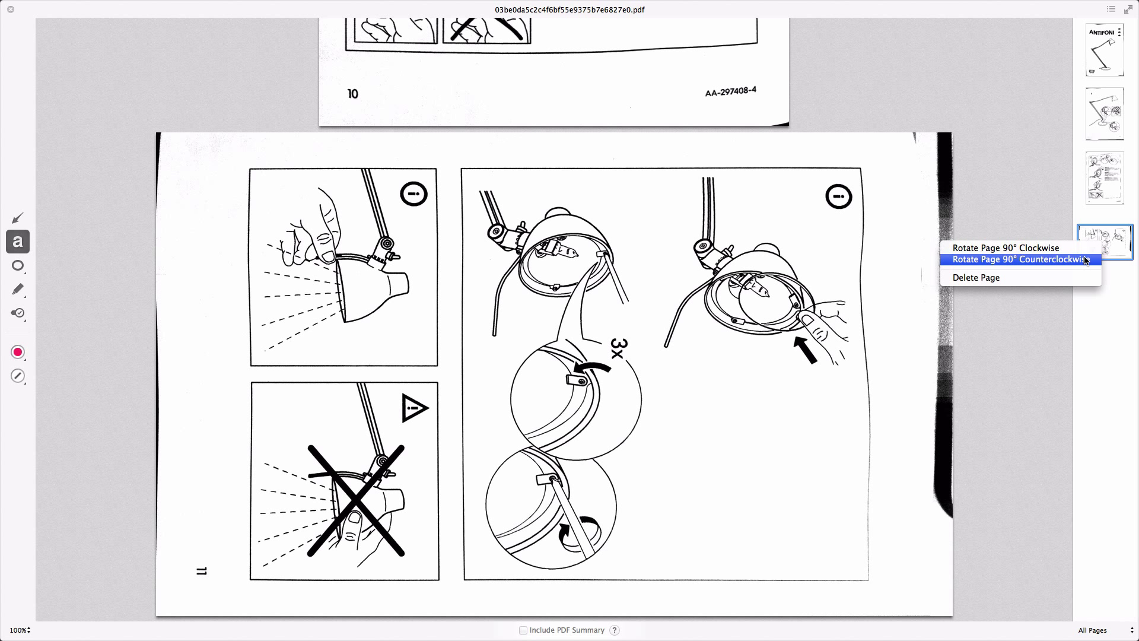
{"action": "left_click", "coordinate": [1087, 260]}
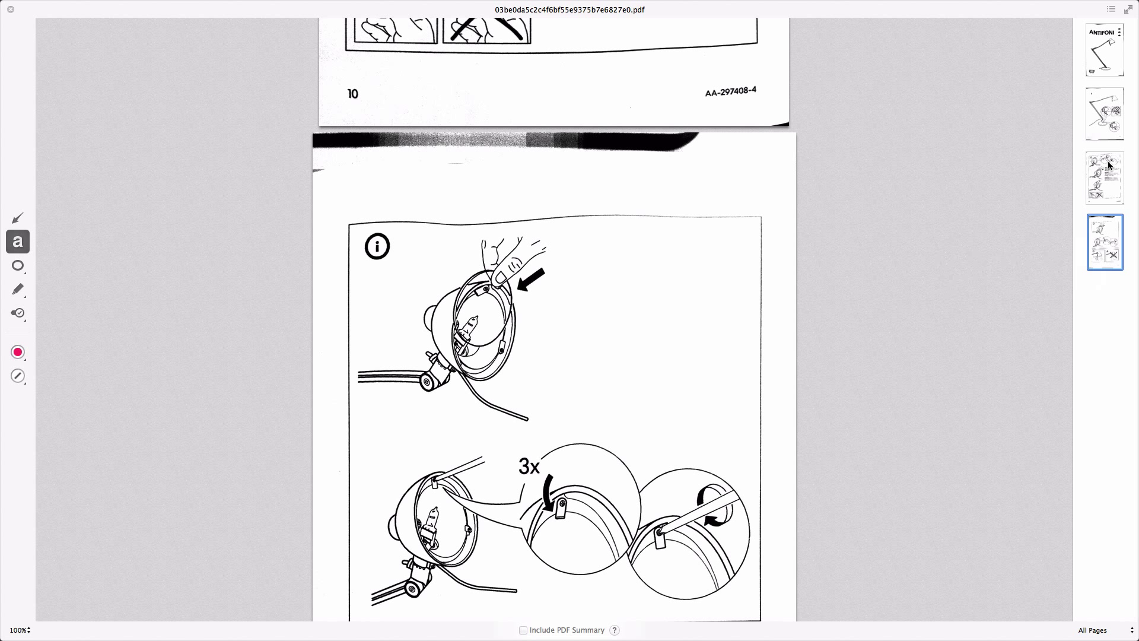
Step: On the step 1 assembly page, draw a pink arrow pointing up at the crossed-out inset
{"action": "left_click", "coordinate": [1104, 130]}
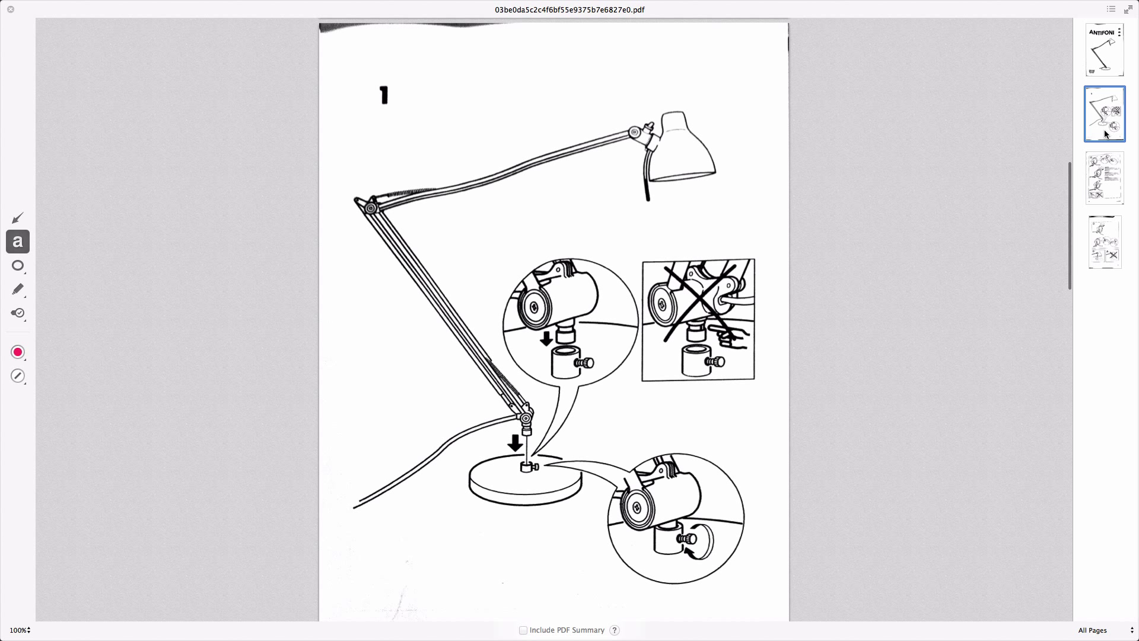
{"action": "left_click", "coordinate": [18, 219]}
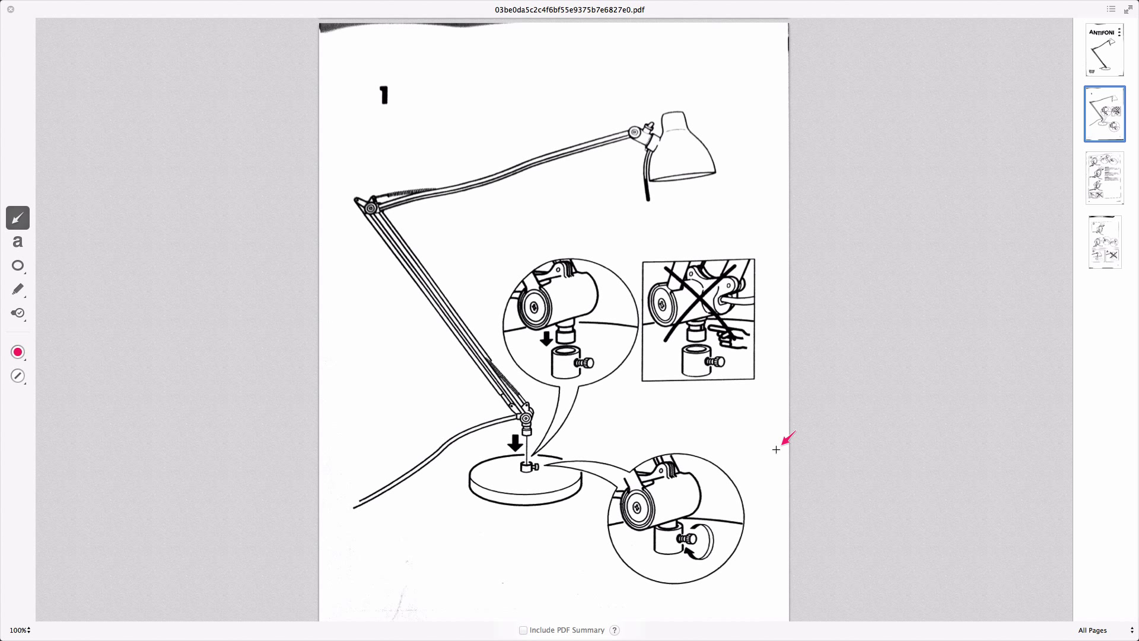
{"action": "left_click_drag", "start_coordinate": [594, 448], "coordinate": [674, 384]}
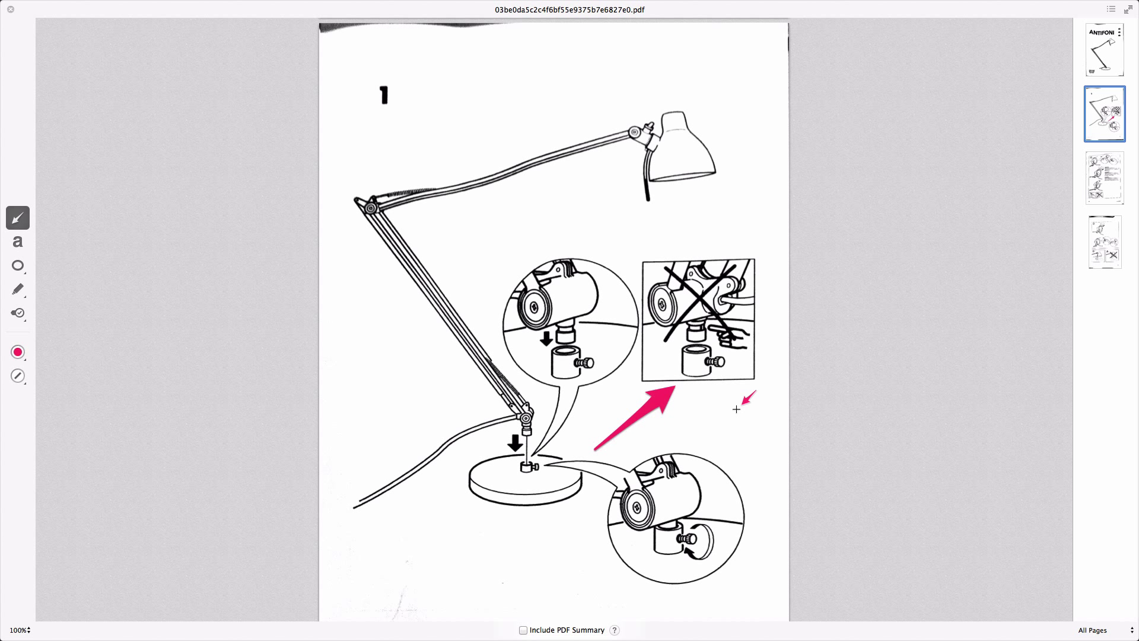
Step: Place an orange exclamation alert stamp on the lamp shade of the bulb-replacement page
{"action": "left_click", "coordinate": [1114, 174]}
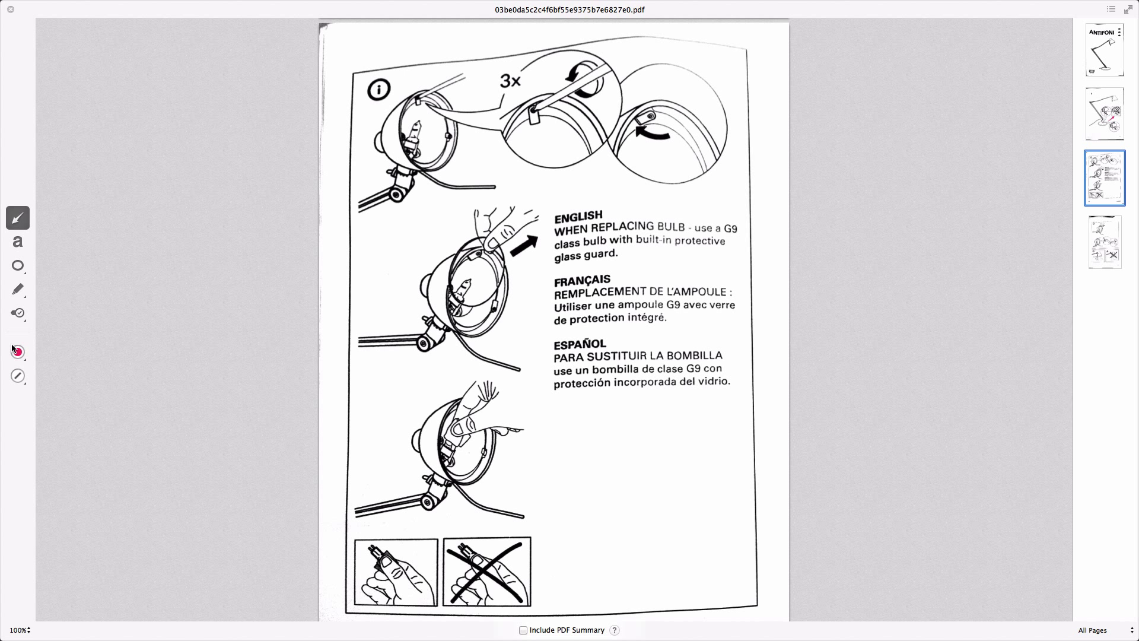
{"action": "left_click", "coordinate": [17, 313]}
{"action": "left_click", "coordinate": [17, 313]}
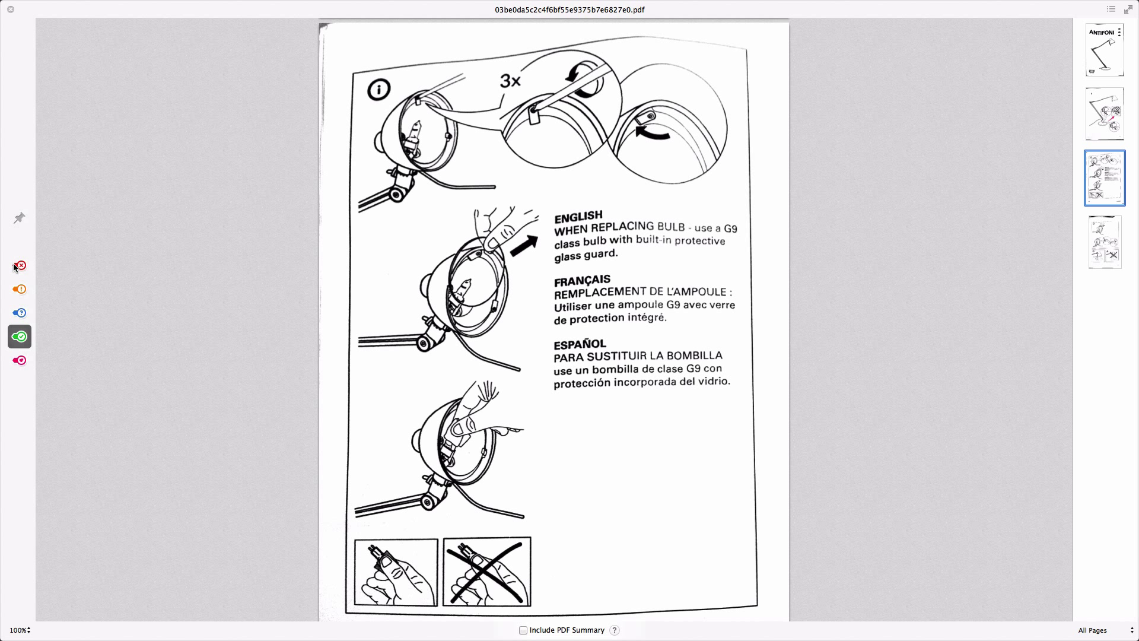
{"action": "left_click", "coordinate": [21, 290]}
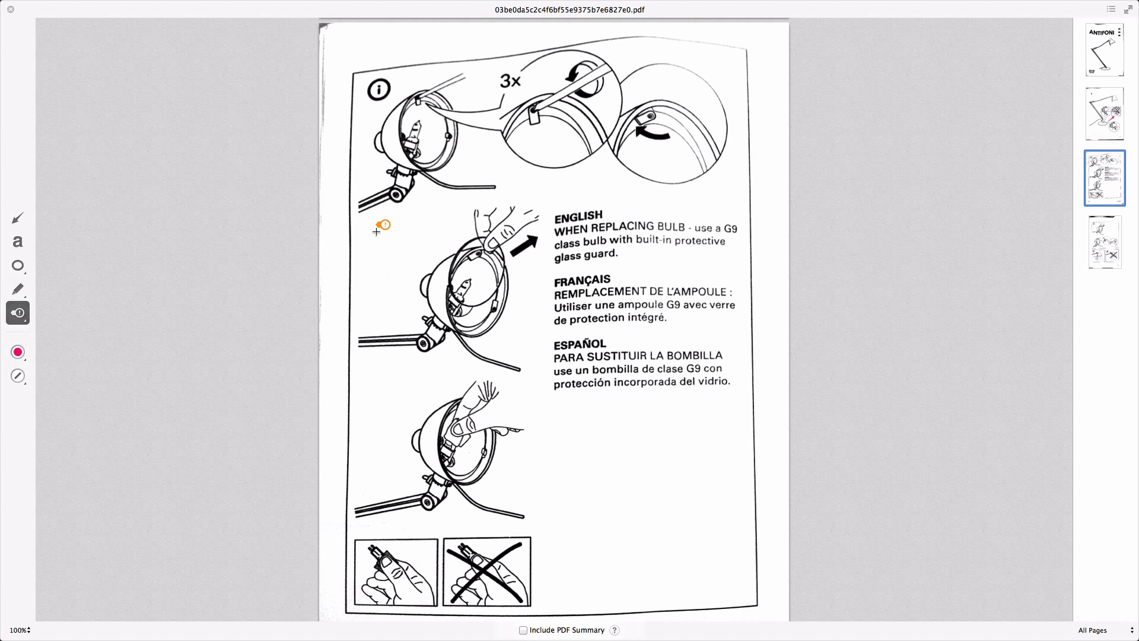
{"action": "left_click", "coordinate": [407, 230]}
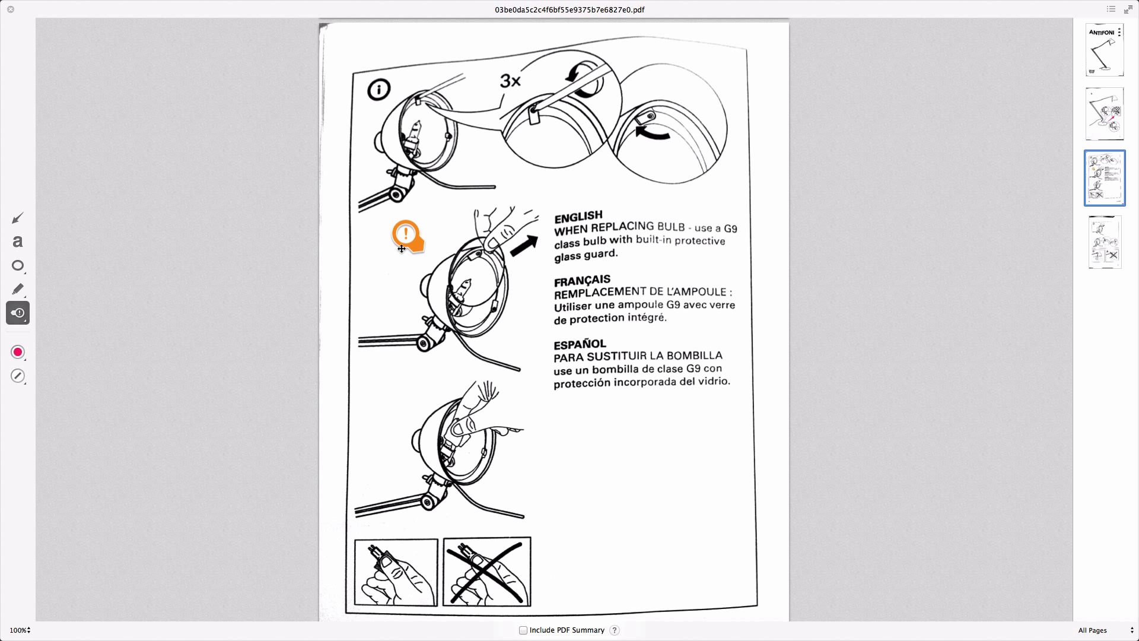
{"action": "left_click_drag", "start_coordinate": [407, 233], "coordinate": [437, 236]}
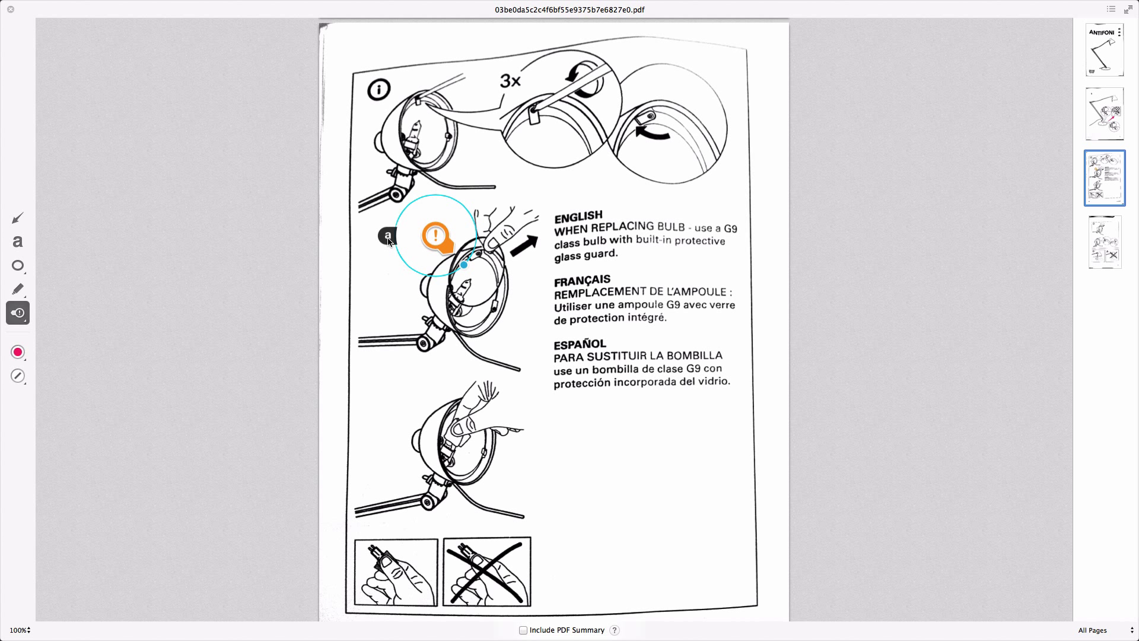
Step: Add the text annotation 'Don't burn your fingers!' above the English instructions
{"action": "left_click", "coordinate": [18, 243]}
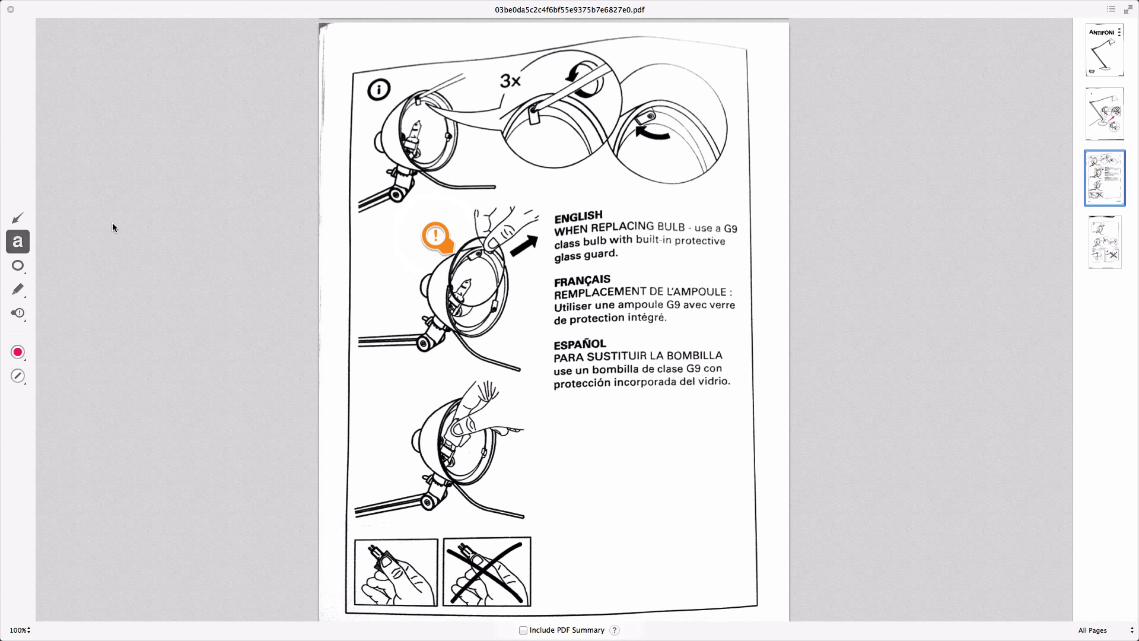
{"action": "left_click", "coordinate": [530, 190]}
{"action": "type", "text": "Don't burn yur fi"}
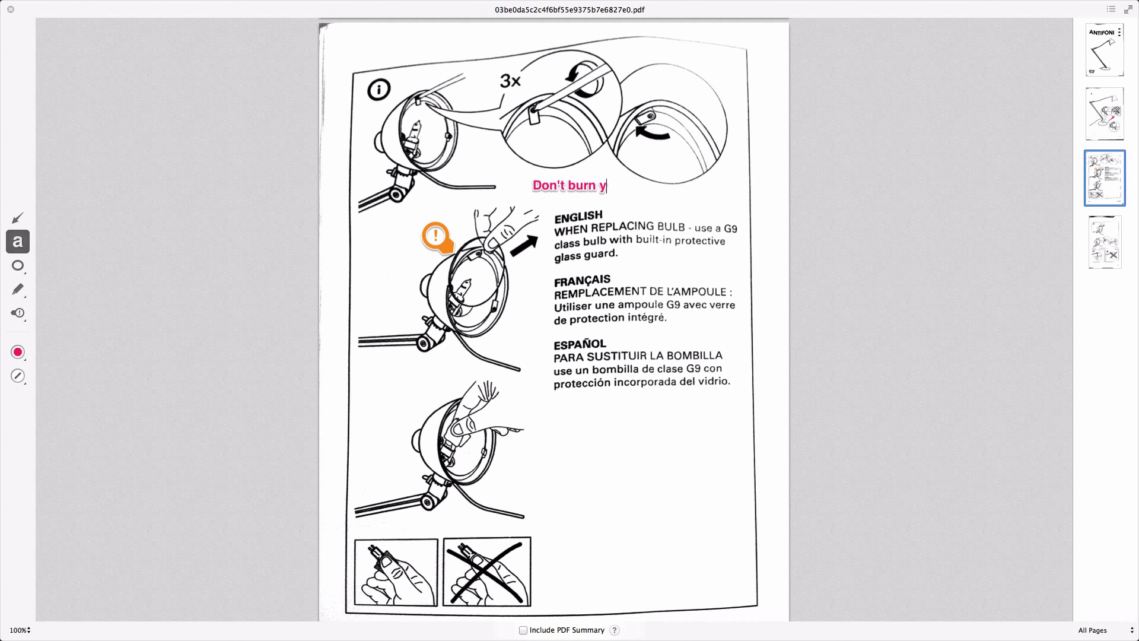
{"action": "key", "text": "BackSpace"}
{"action": "key", "text": "BackSpace"}
{"action": "key", "text": "BackSpace"}
{"action": "key", "text": "BackSpace"}
{"action": "key", "text": "BackSpace"}
{"action": "type", "text": "our fingers!"}
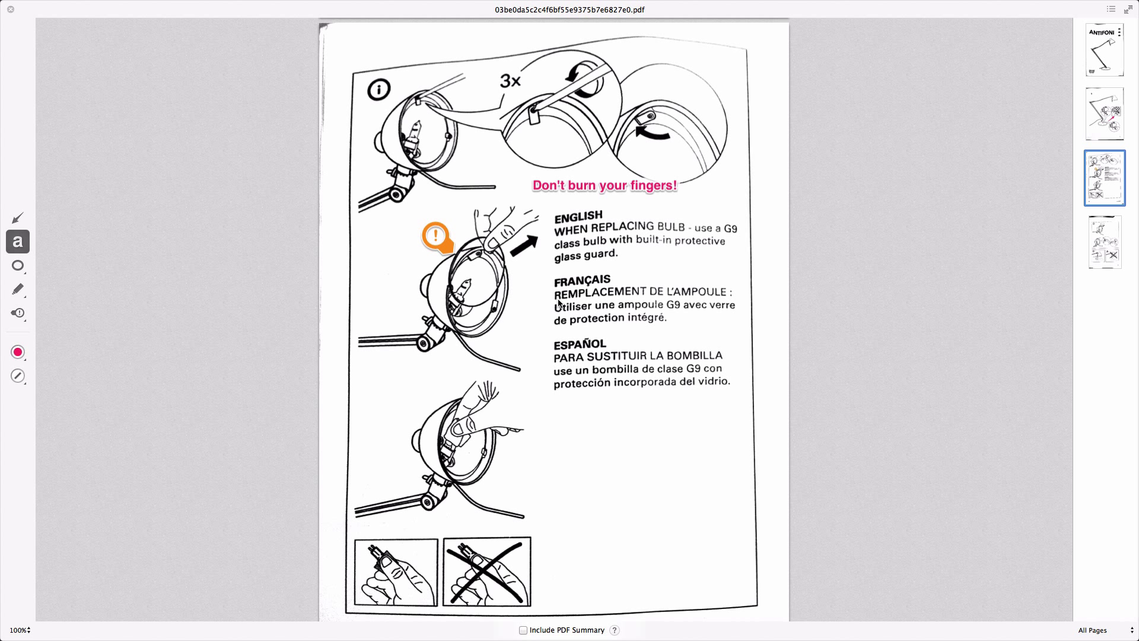
{"action": "left_click", "coordinate": [859, 251]}
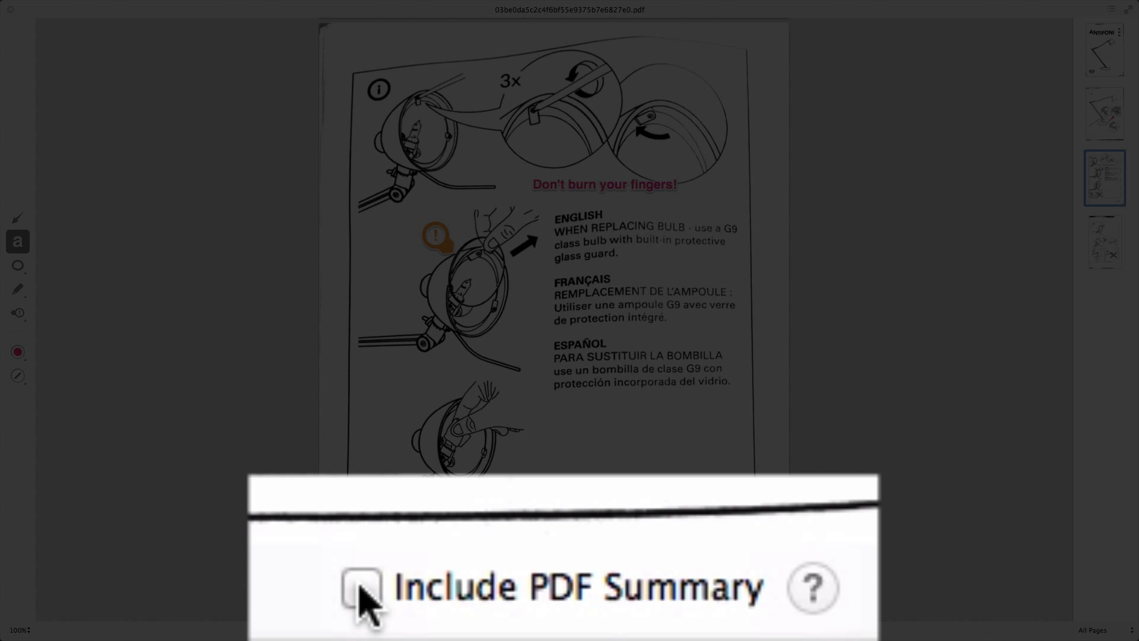
Step: Enable Include PDF Summary, then close the markup window to save the annotated PDF
{"action": "left_click", "coordinate": [360, 588]}
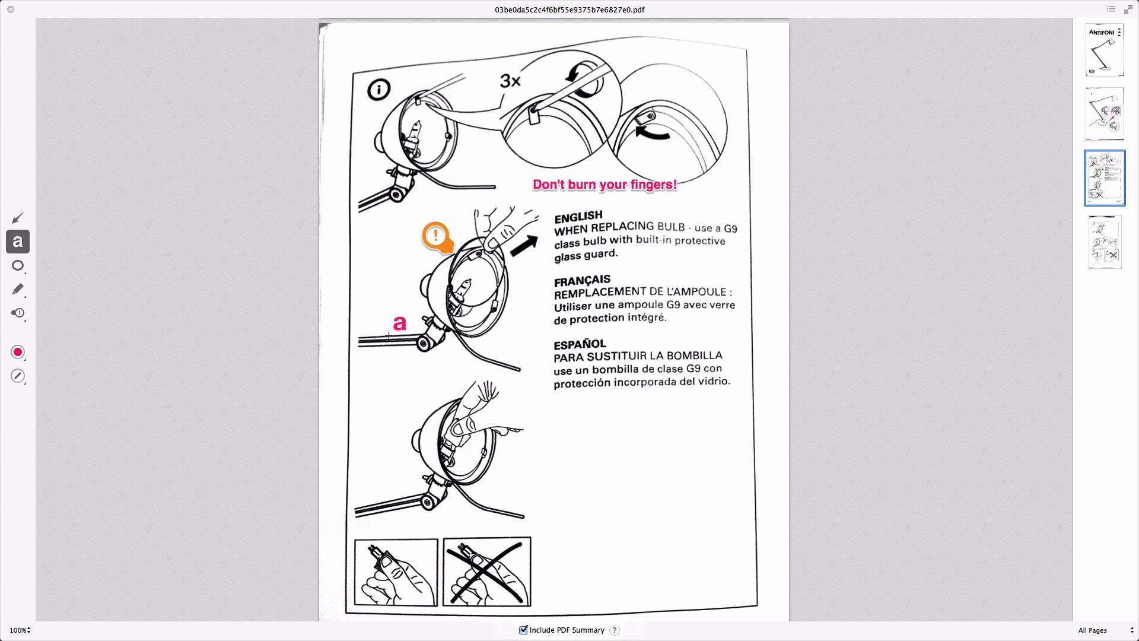
{"action": "left_click", "coordinate": [10, 9]}
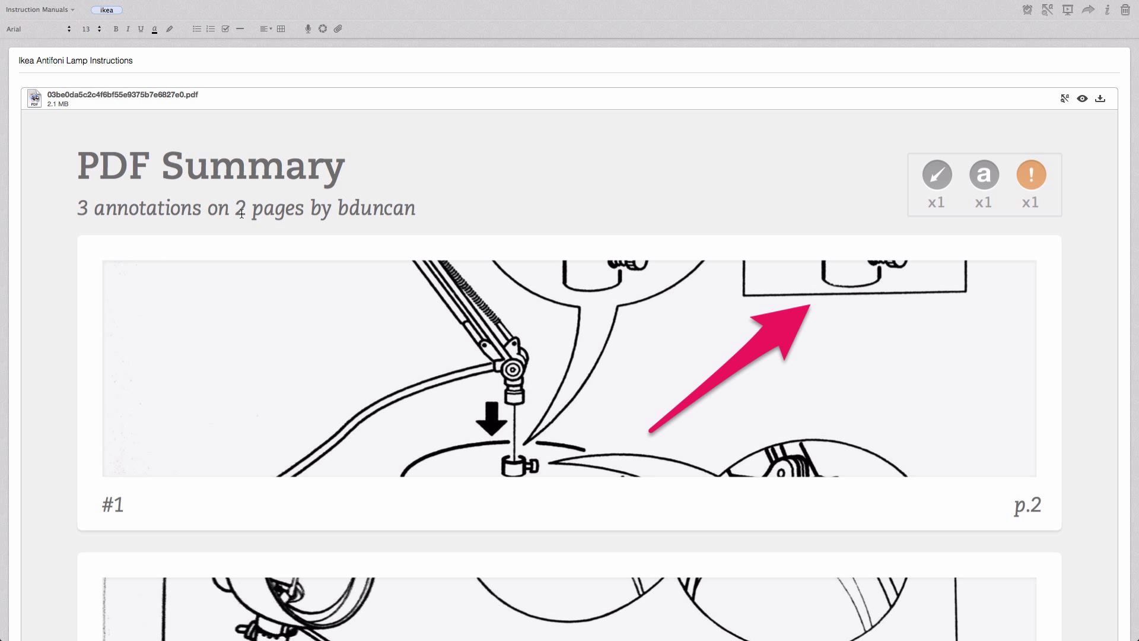
Step: Scroll down through the PDF Summary and annotated manual, then back up to the top
{"action": "scroll", "coordinate": [820, 173], "scroll_direction": "down", "scroll_amount": 5}
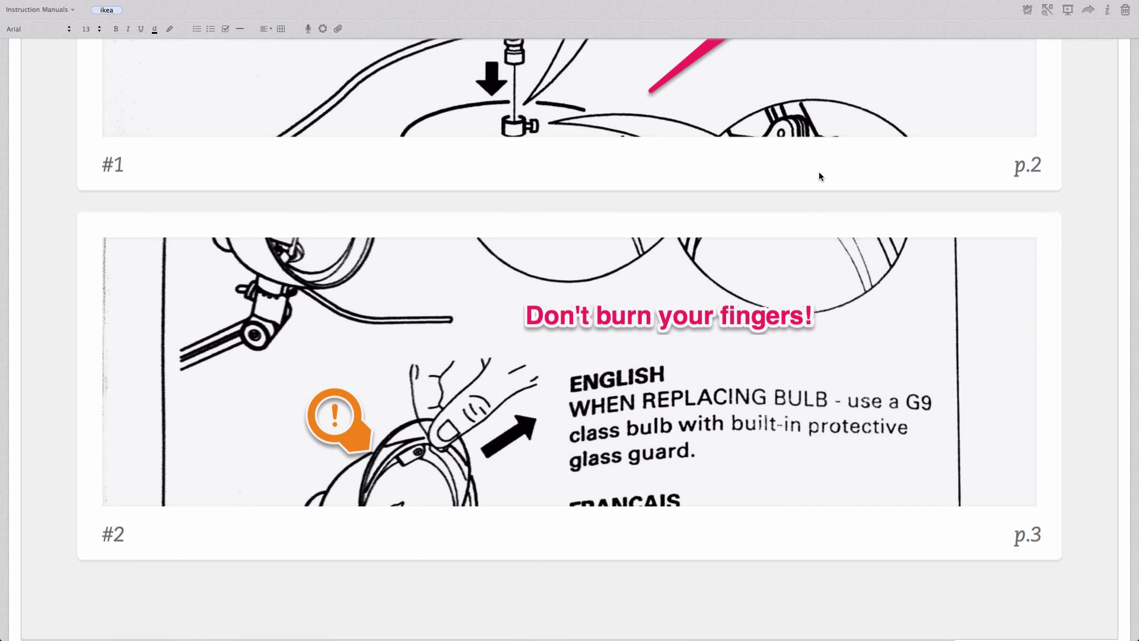
{"action": "scroll", "coordinate": [820, 176], "scroll_direction": "down", "scroll_amount": 5}
{"action": "scroll", "coordinate": [819, 176], "scroll_direction": "down", "scroll_amount": 9}
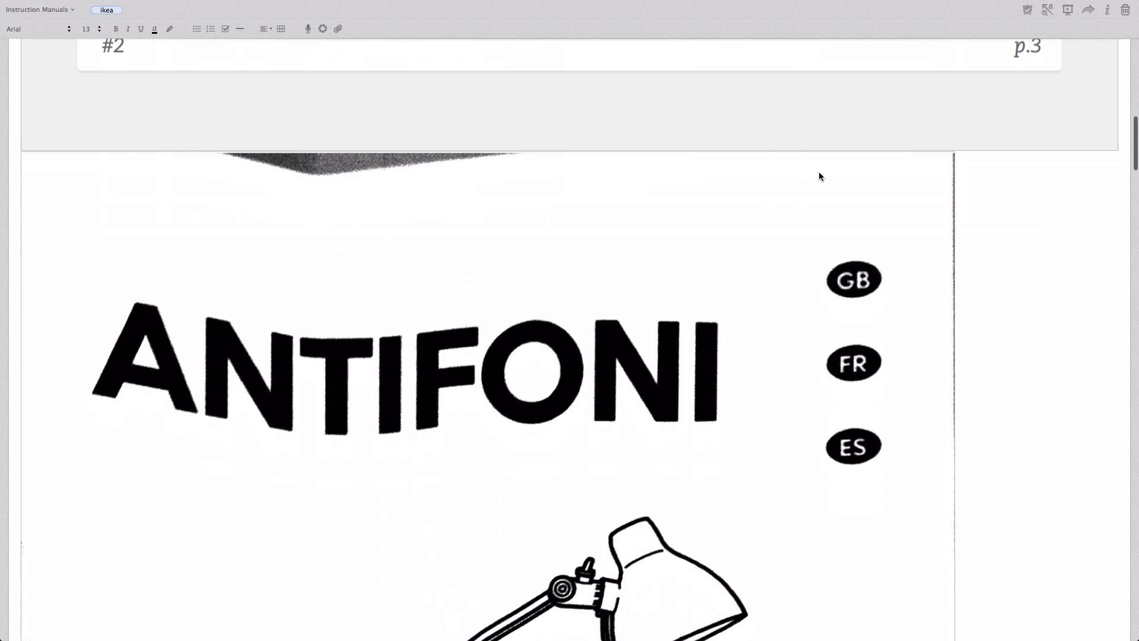
{"action": "scroll", "coordinate": [819, 176], "scroll_direction": "down", "scroll_amount": 4}
{"action": "scroll", "coordinate": [820, 177], "scroll_direction": "up", "scroll_amount": 20}
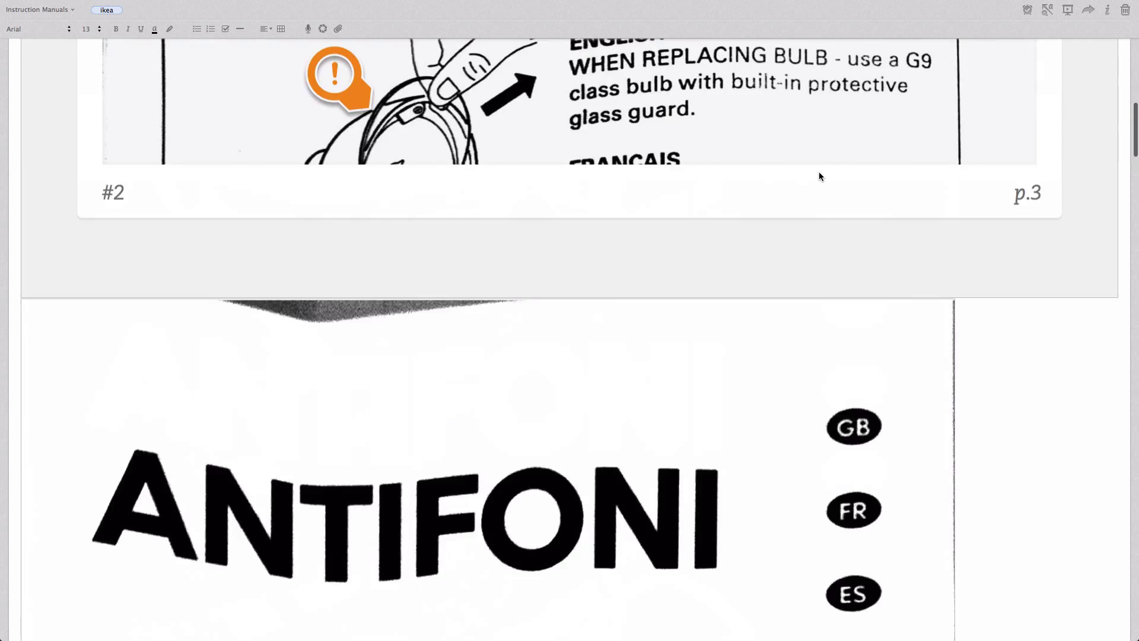
{"action": "scroll", "coordinate": [820, 176], "scroll_direction": "up", "scroll_amount": 2}
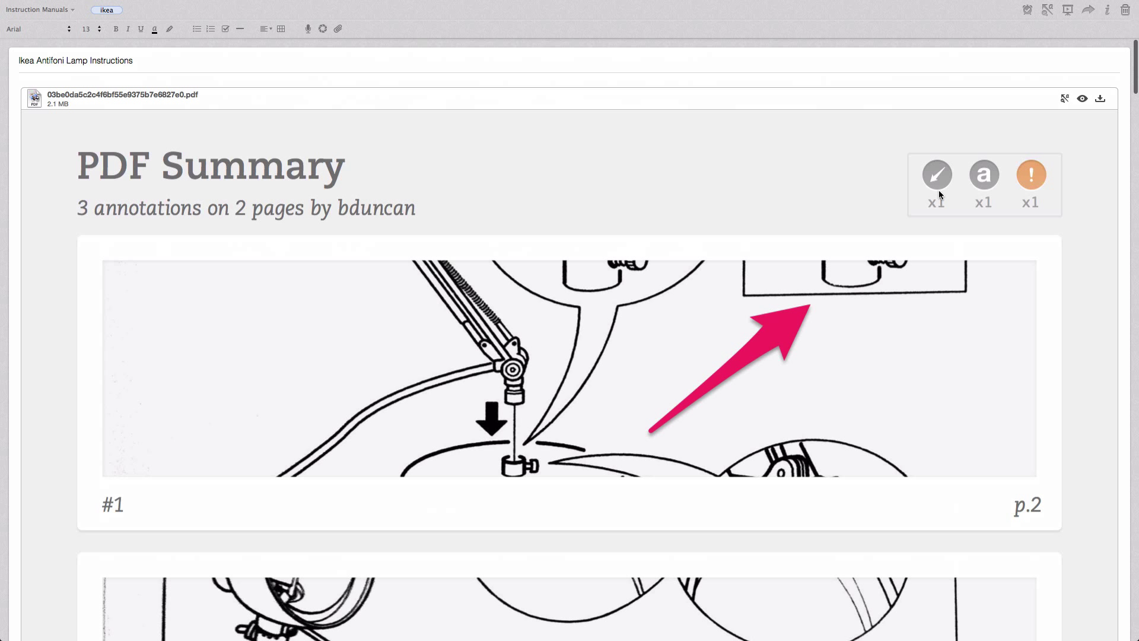